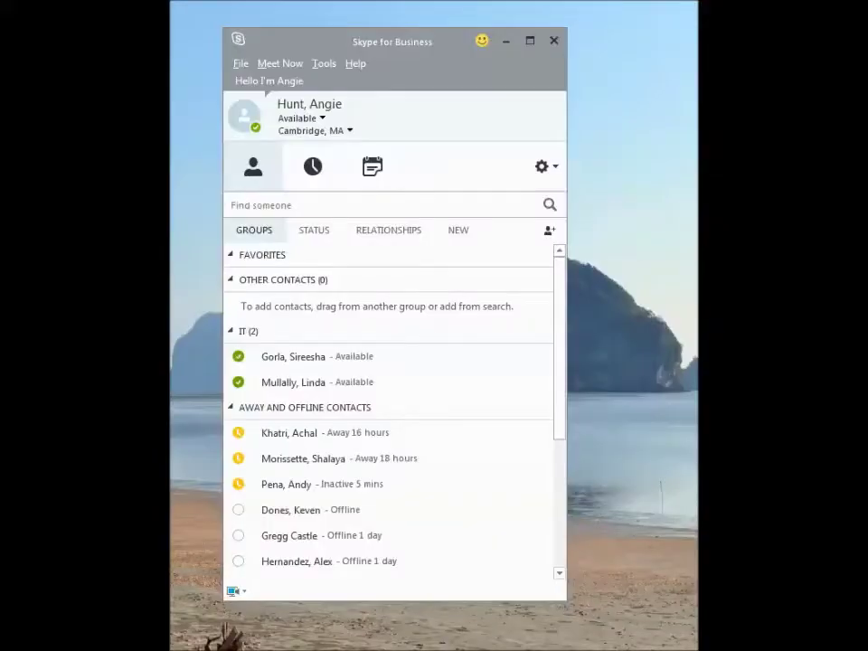
Find the IT office manager by surname, add them to Favorites, and select them there
click(312, 203)
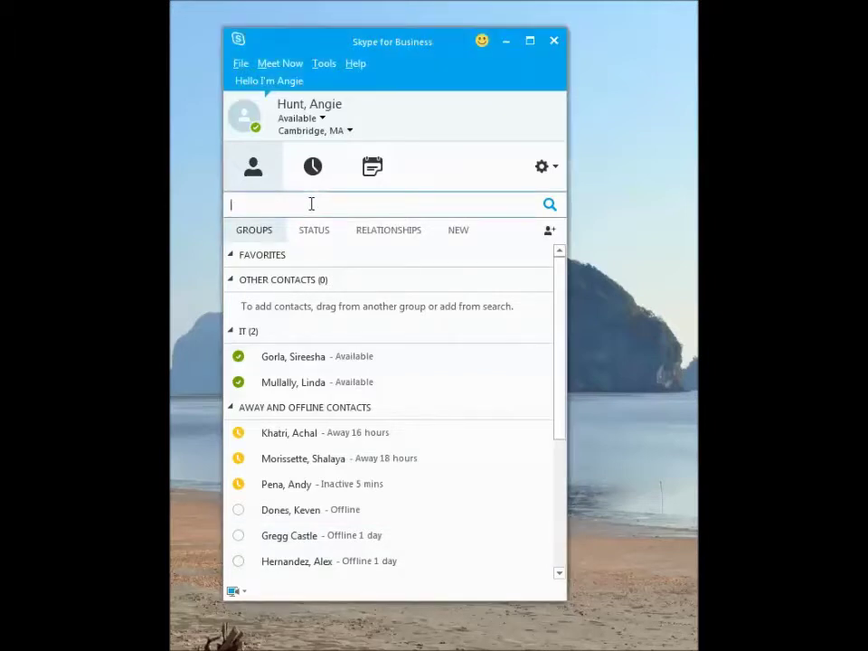
text(mull)
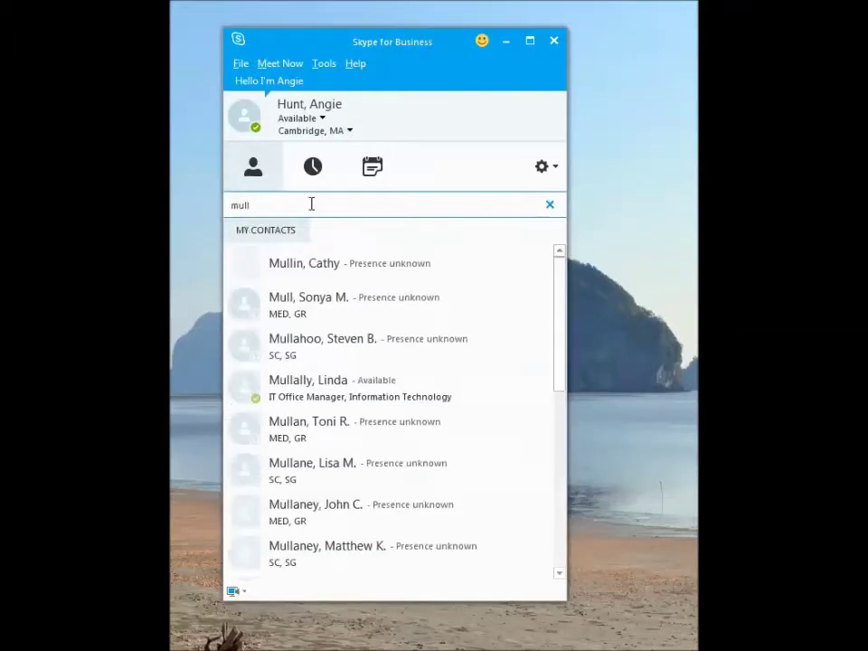
text(all)
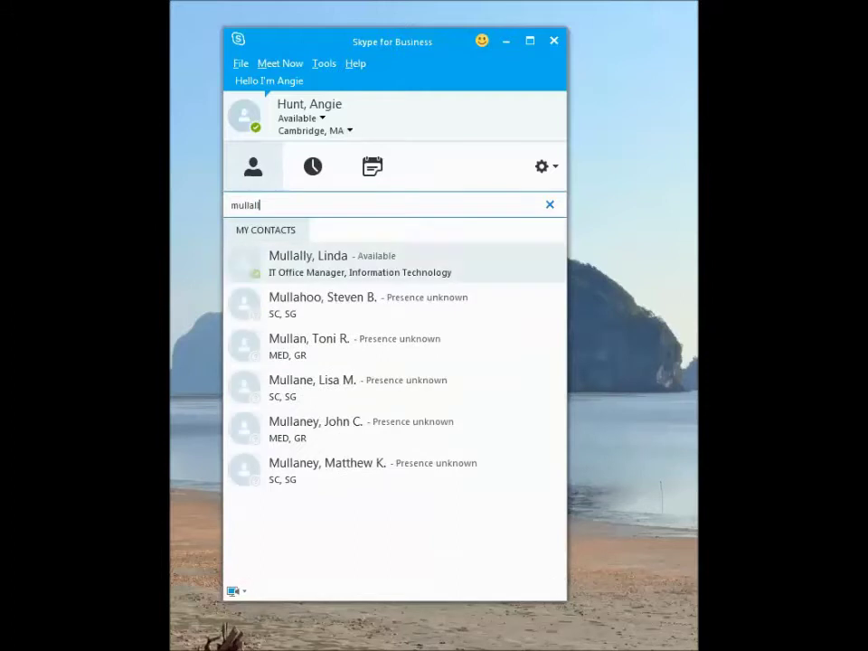
right_click(336, 265)
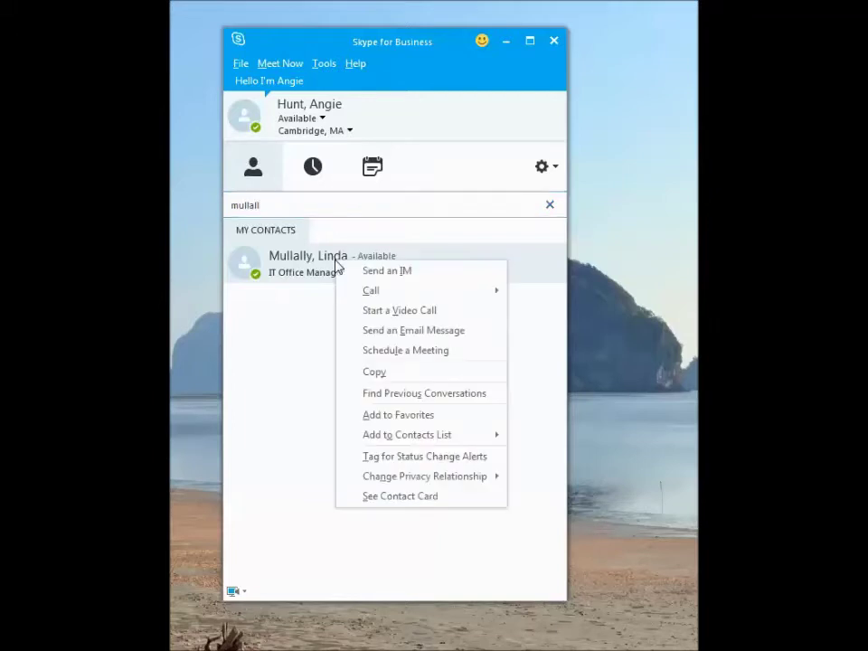
click(392, 415)
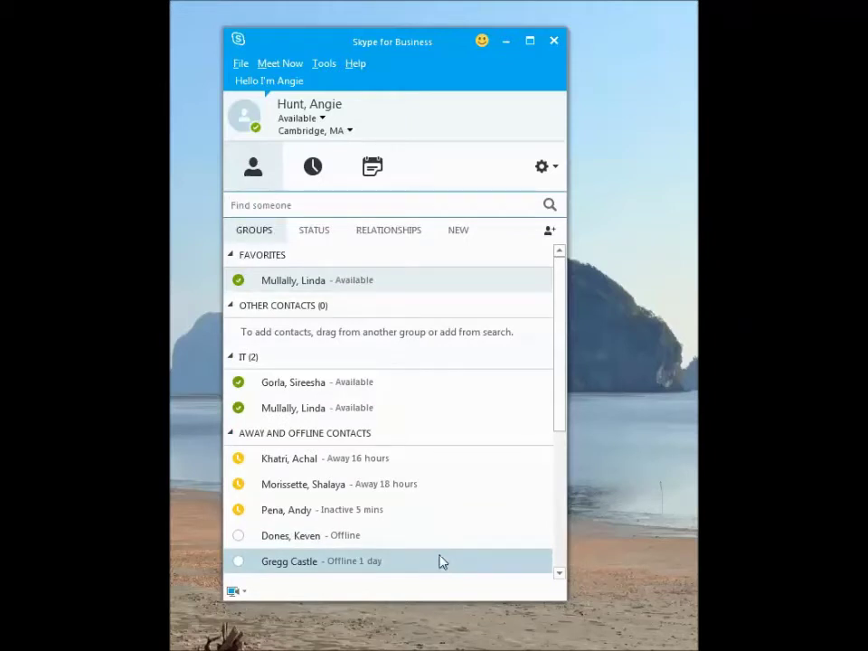
click(318, 282)
Send the favorite contact the IM 'Can you please check on a ticket for me?'
double_click(321, 282)
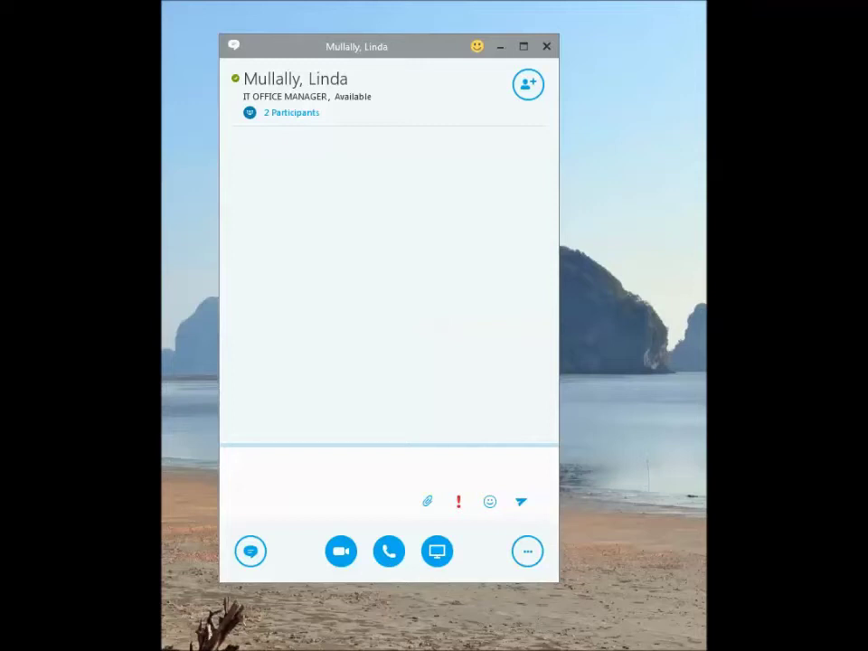
click(316, 484)
text(Cal)
key(BackSpace)
text(n you please check)
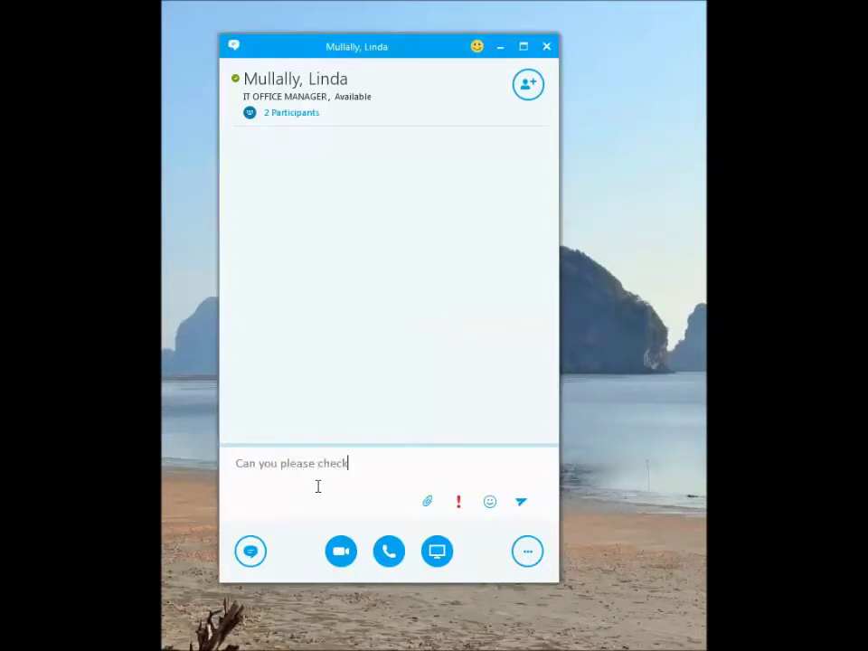
text( on a ticket for me?)
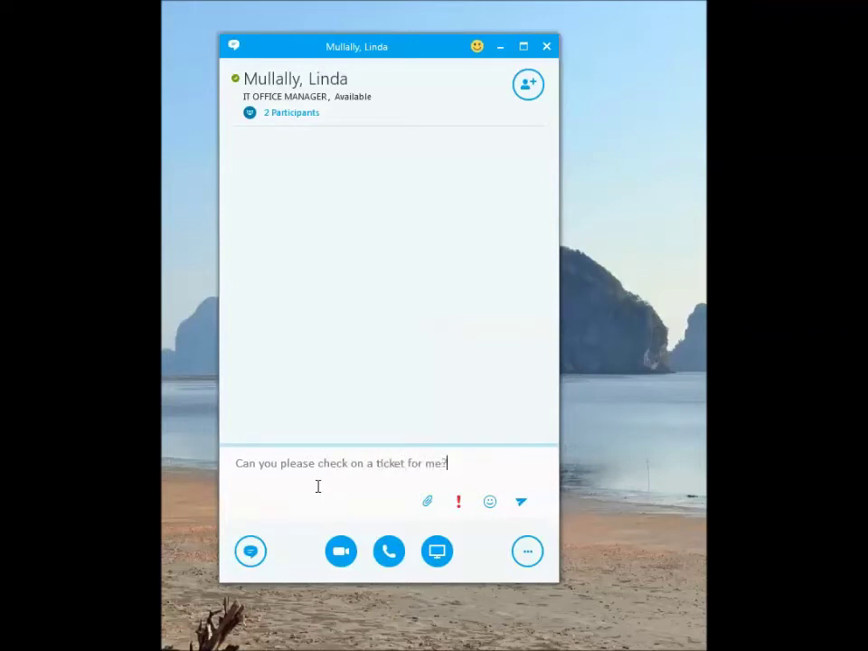
key(Return)
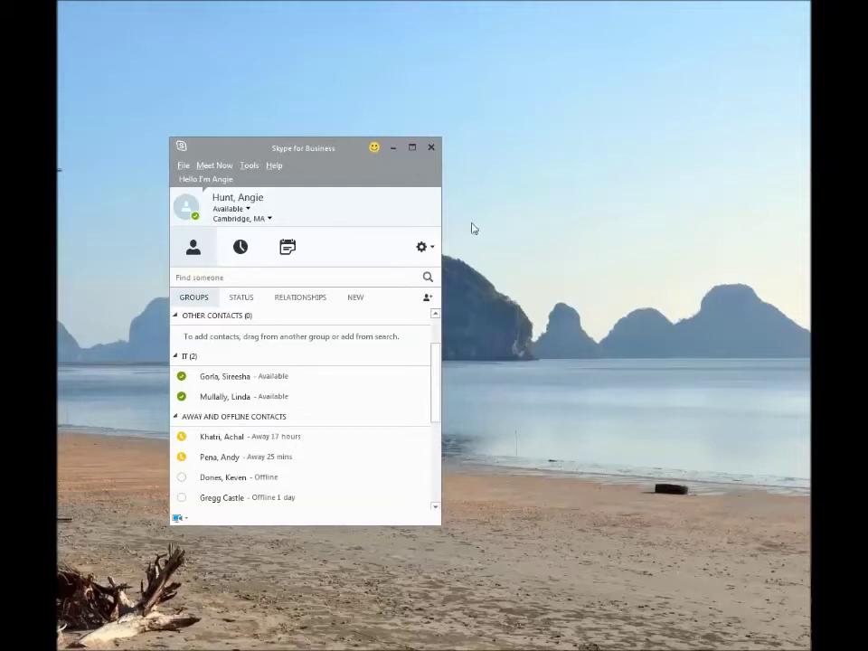
Start an impromptu Meet Now meeting from the main window
click(213, 168)
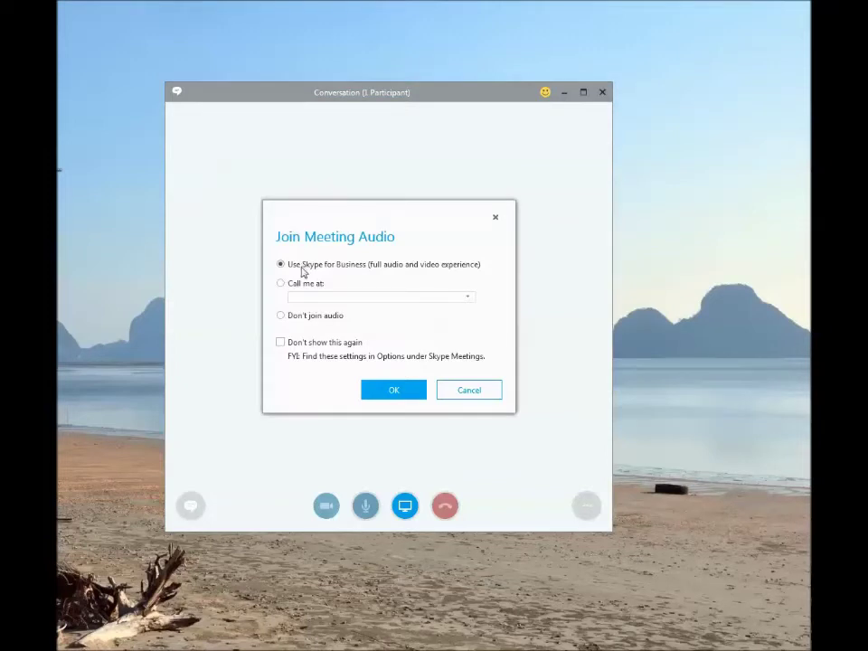
Join the meeting audio with 'Use Skype for Business' computer audio
click(394, 390)
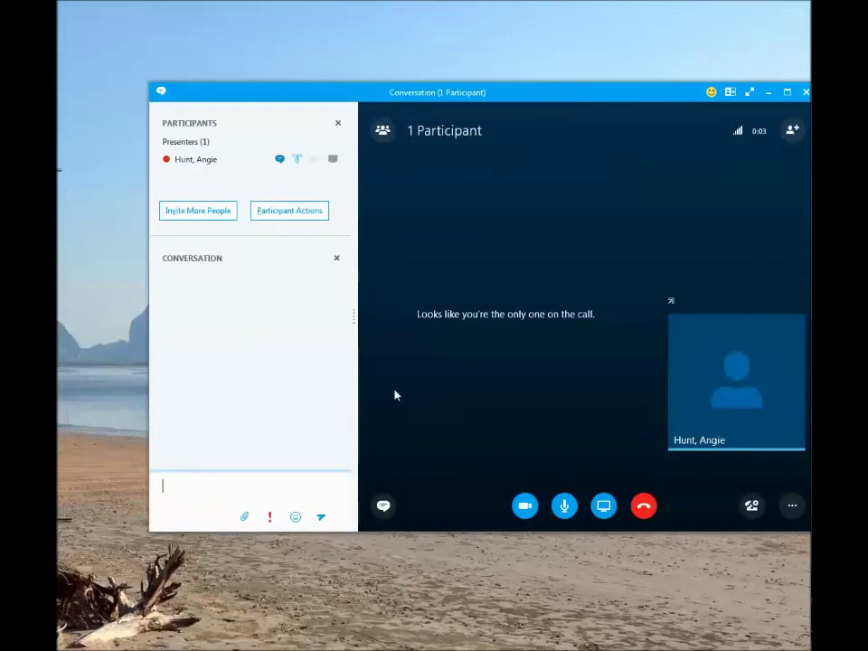
click(208, 214)
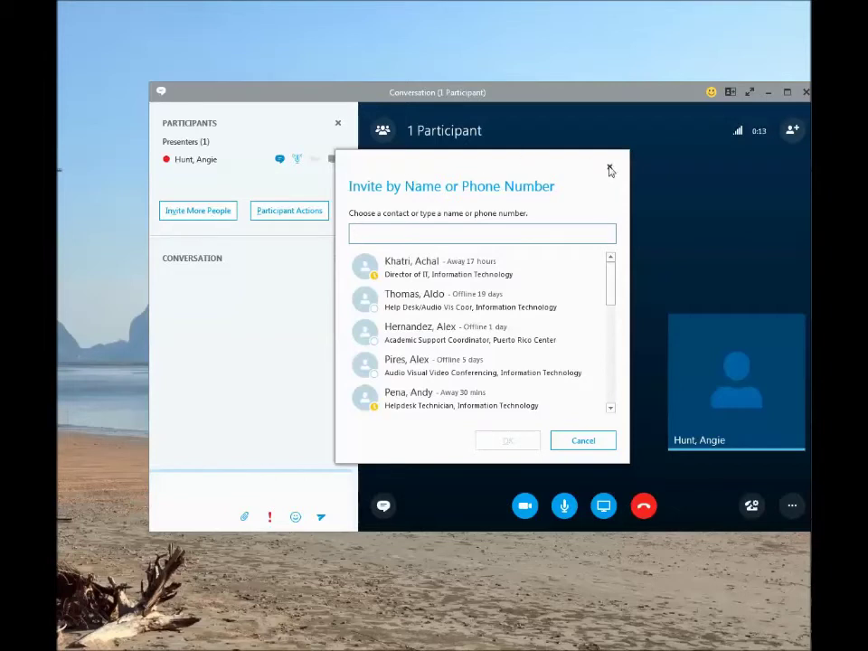
click(610, 168)
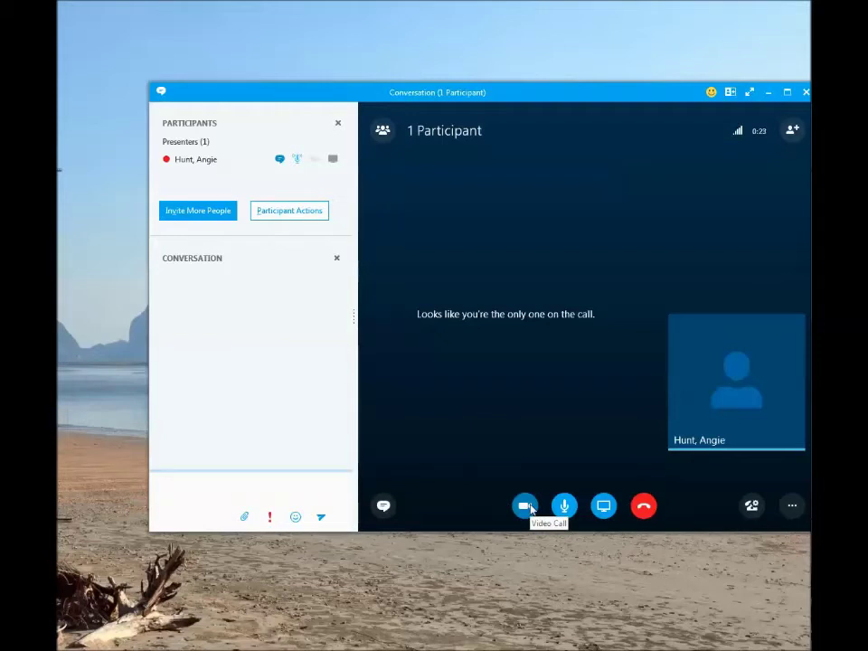
click(565, 509)
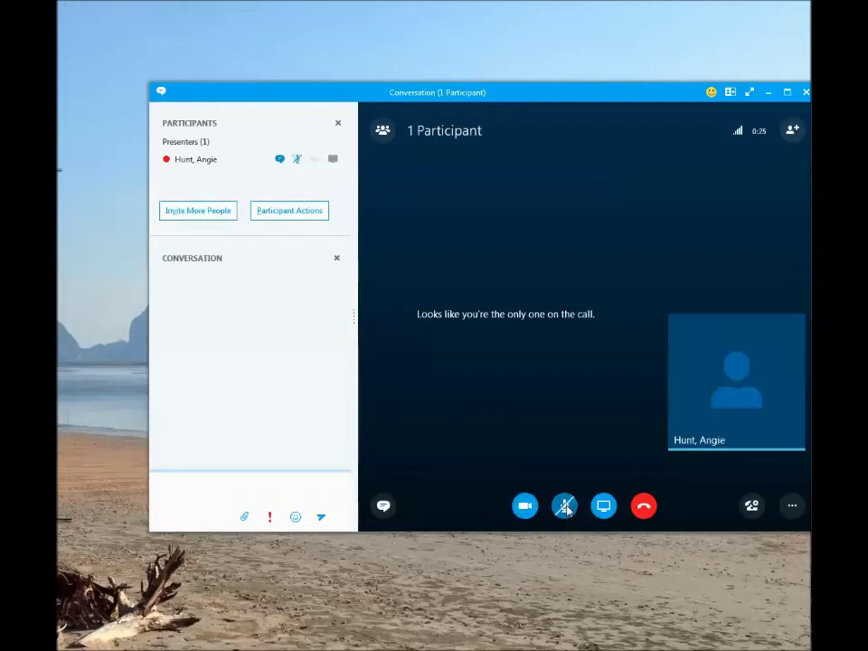
click(565, 507)
Close the Present content menu and bring up the participant actions
mouse_move(602, 511)
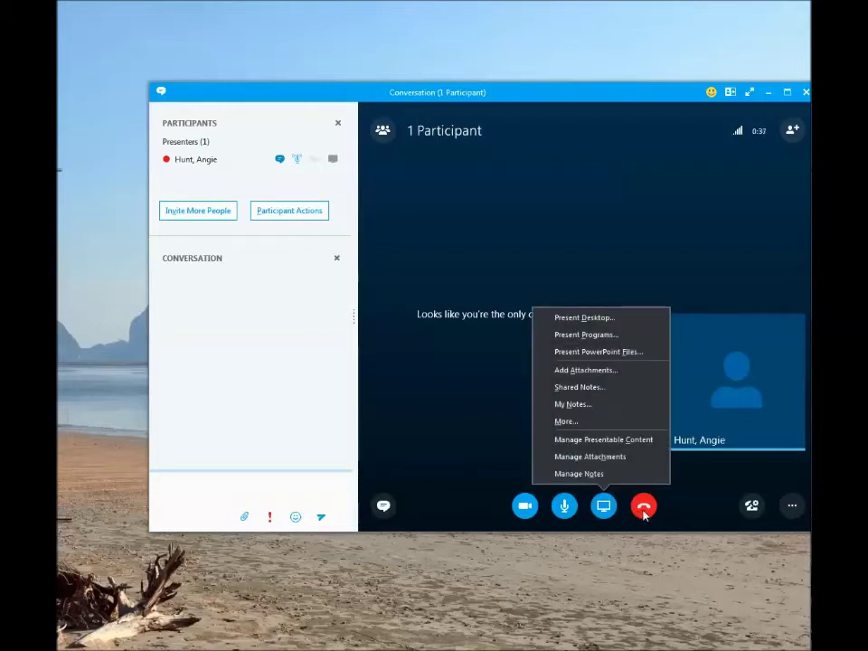
click(608, 509)
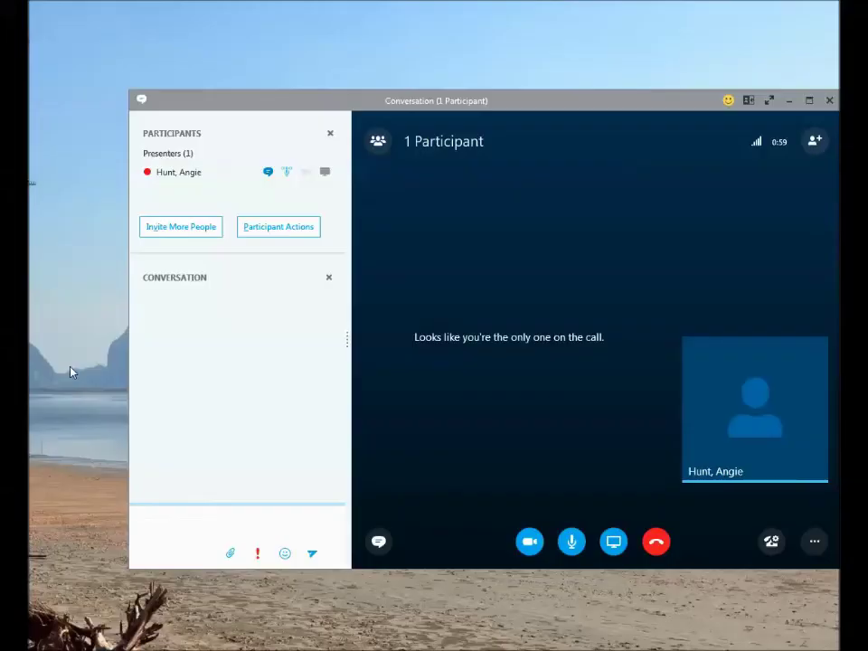
click(287, 238)
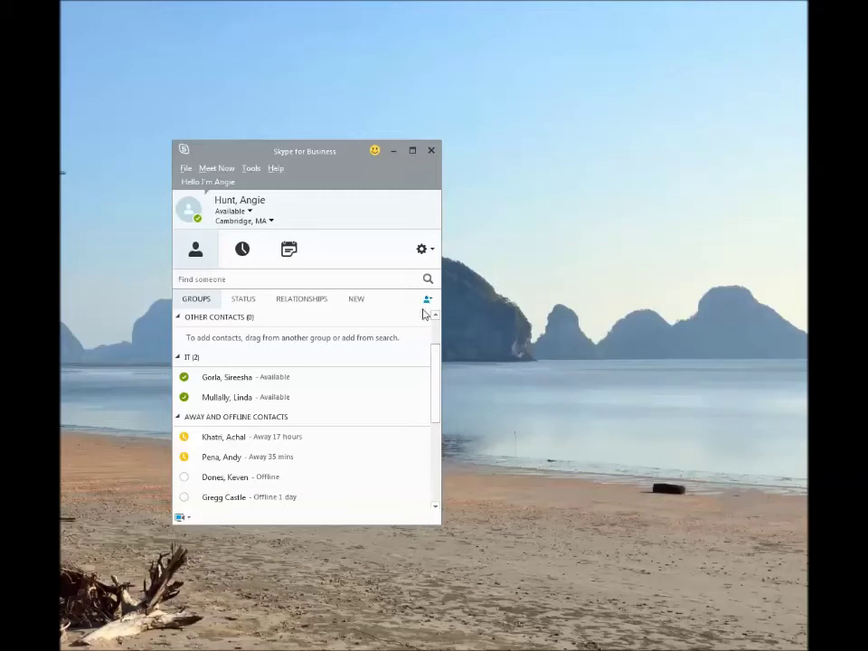
Start a Meet Now meeting with 'Don't join audio' selected
click(218, 169)
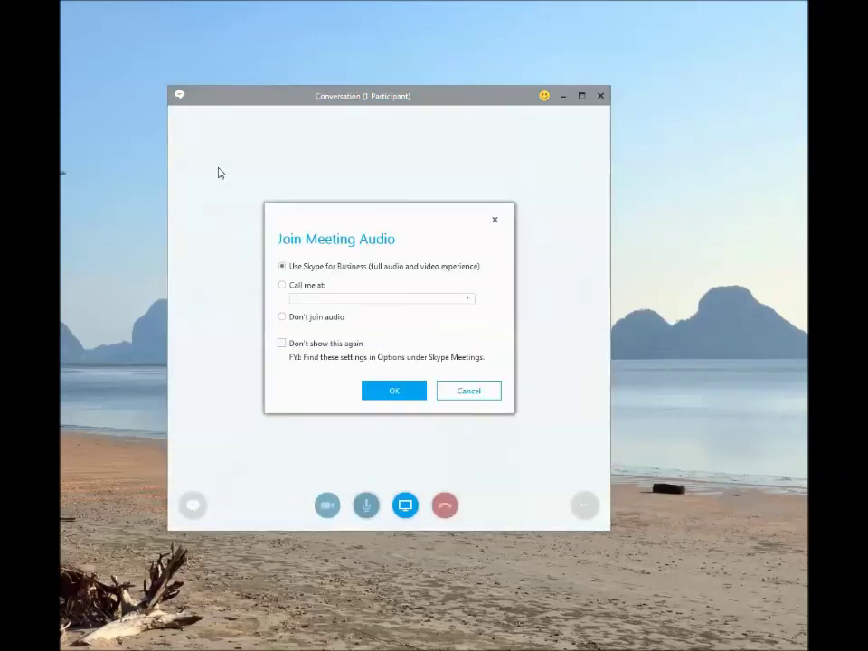
click(284, 321)
click(394, 391)
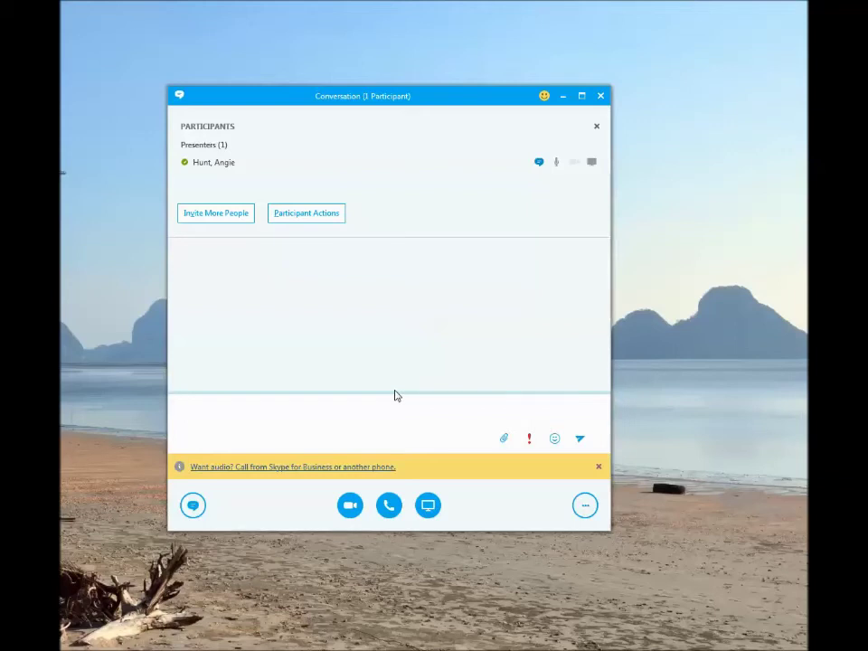
Open Invite More People, dismiss it without inviting anyone, then show the Present options
click(230, 218)
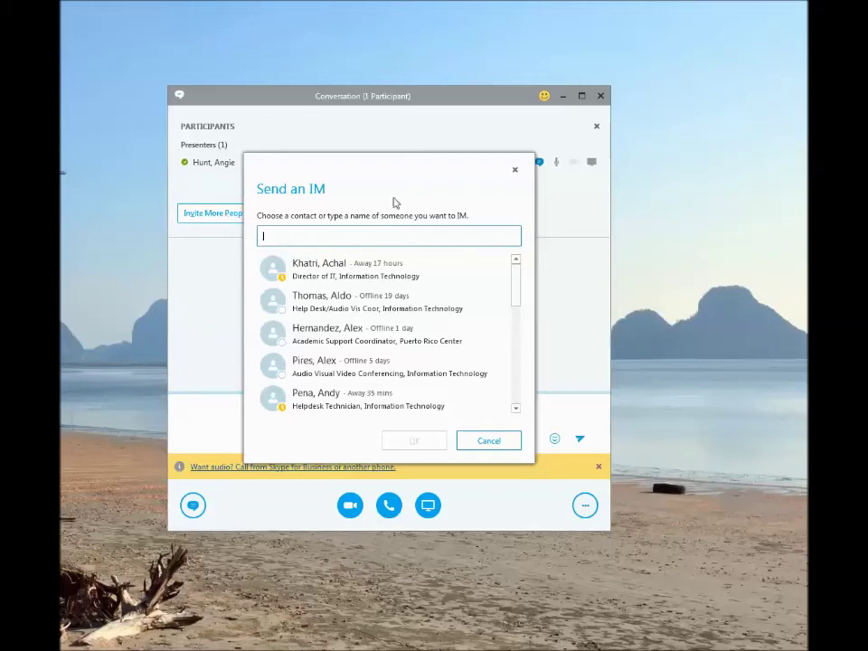
click(514, 171)
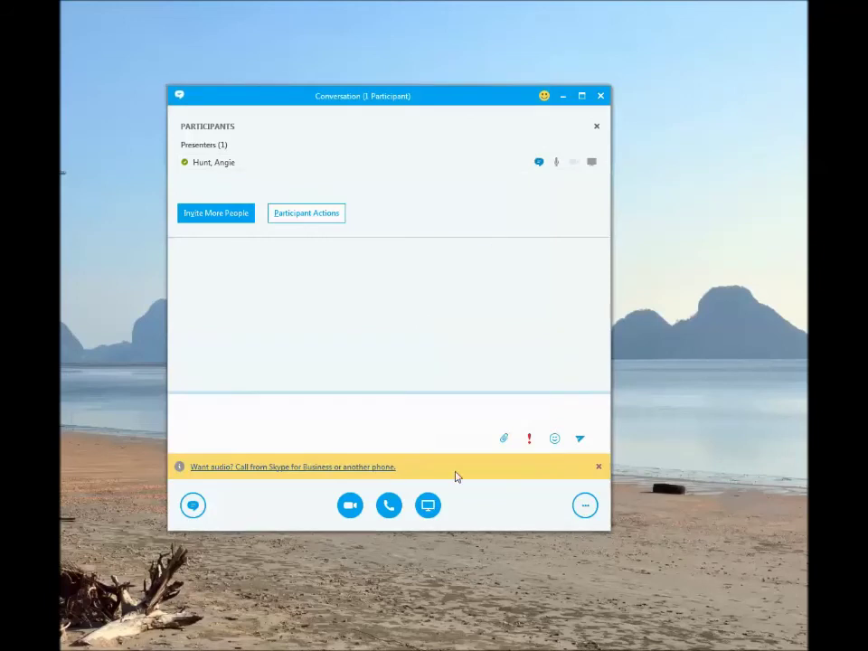
click(429, 506)
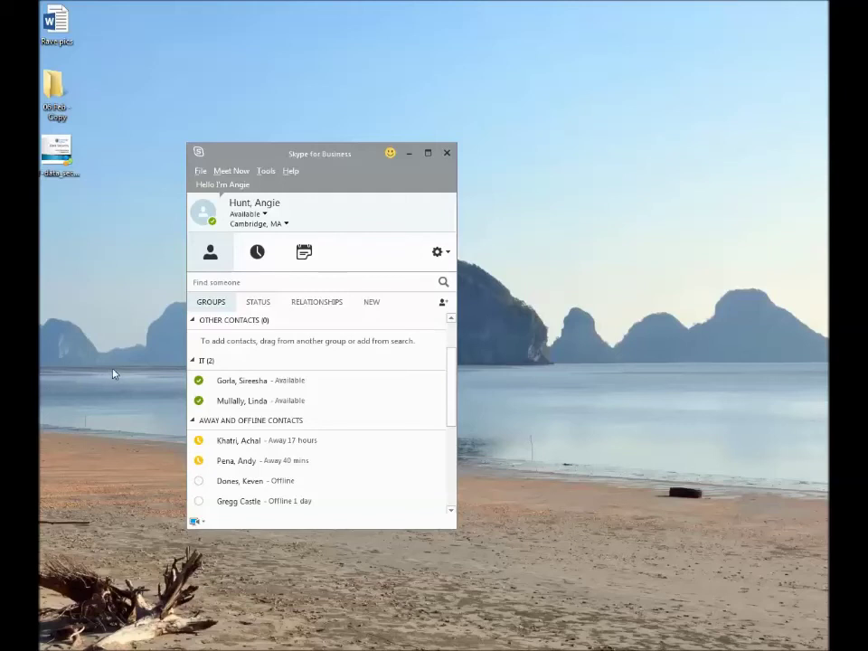
Start another Meet Now meeting joined with Skype for Business audio
click(231, 172)
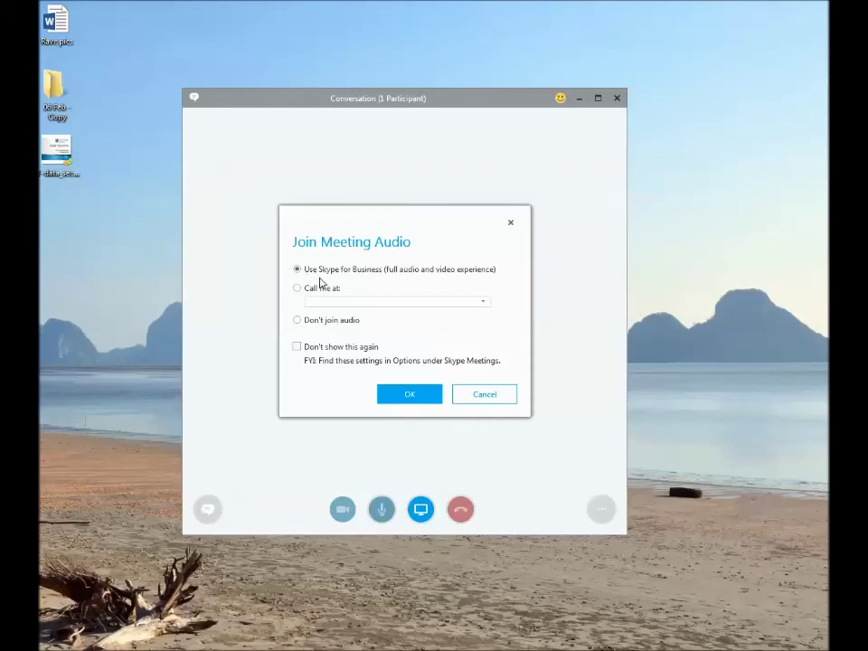
click(420, 395)
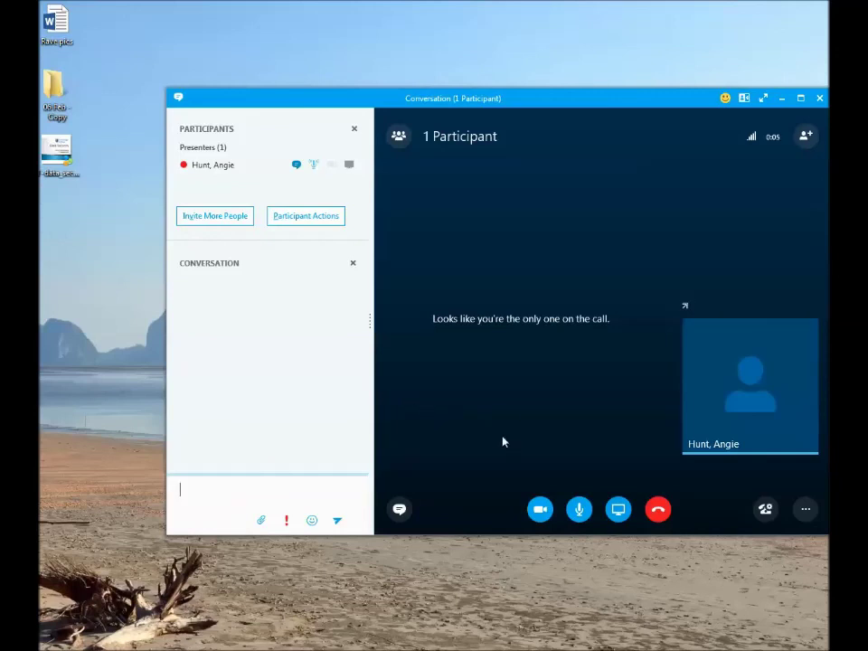
Preview Present Desktop, cancel it, then show More Options with Start Recording
click(619, 509)
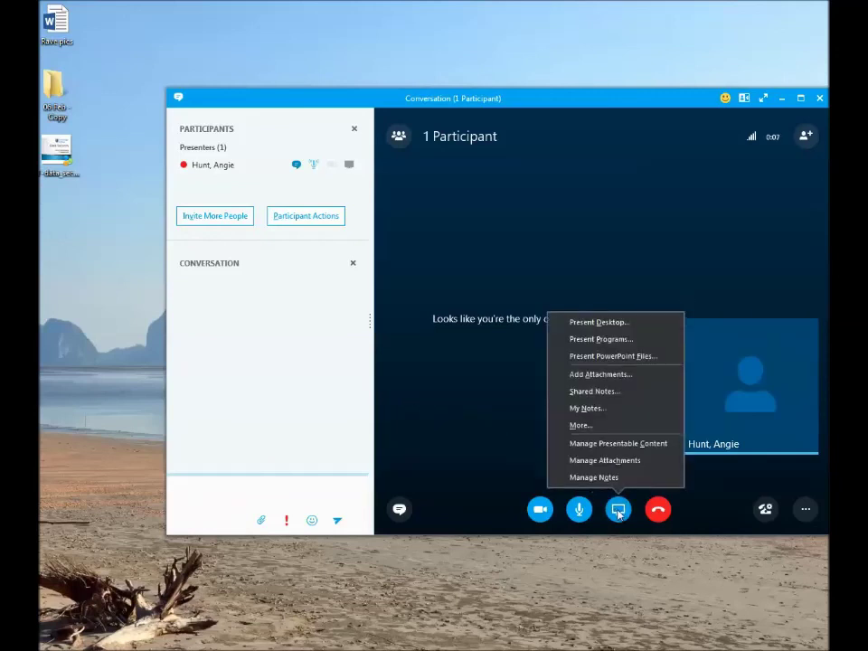
click(624, 322)
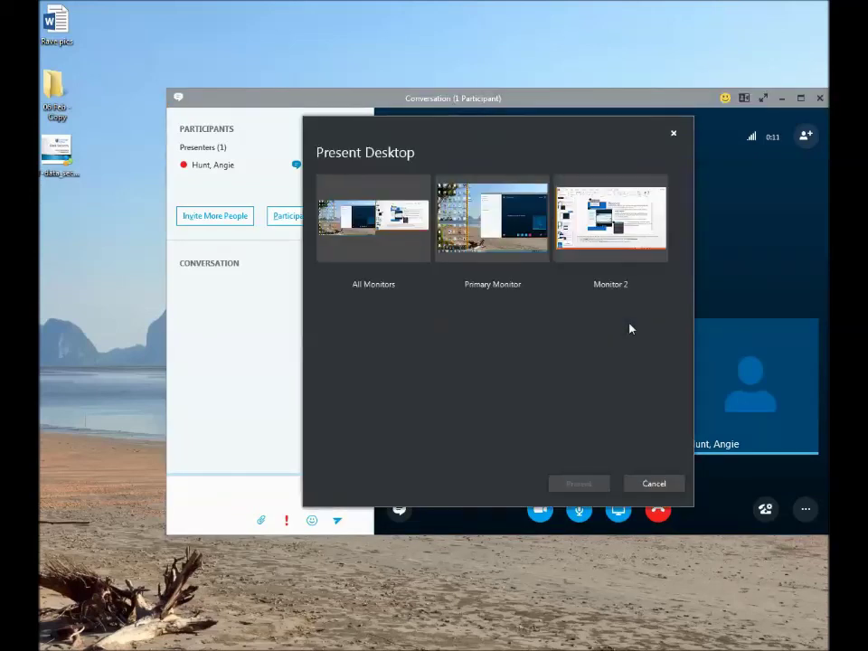
click(673, 134)
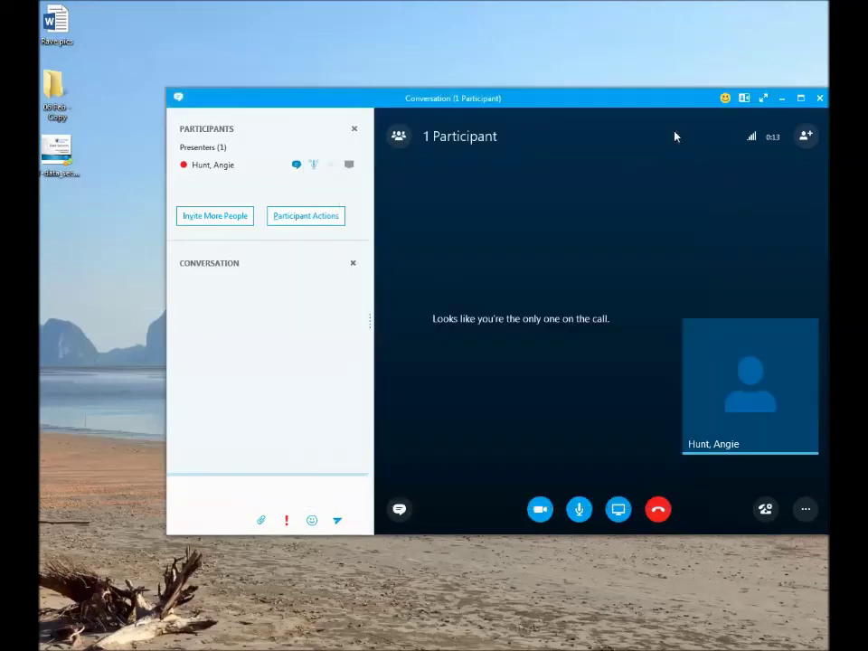
click(805, 510)
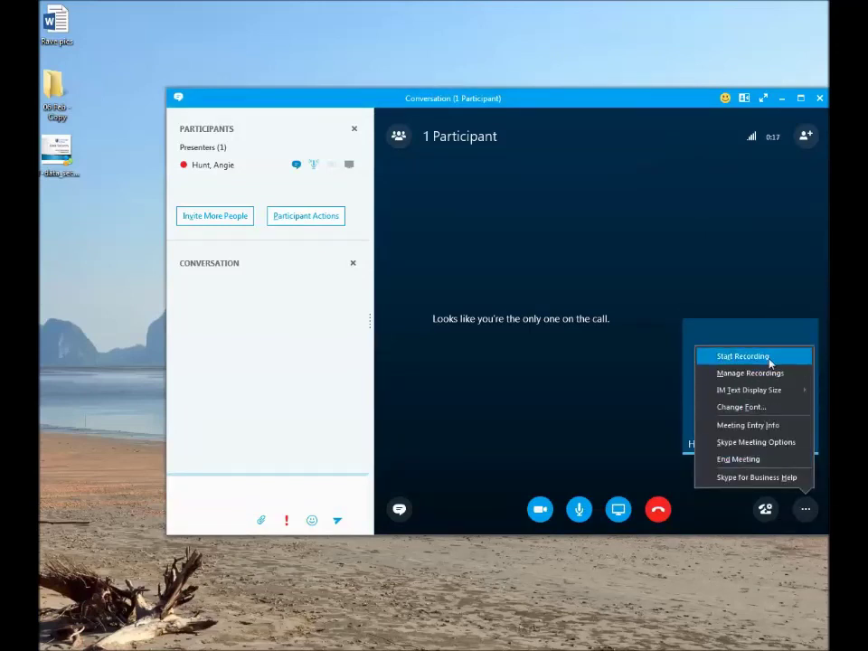